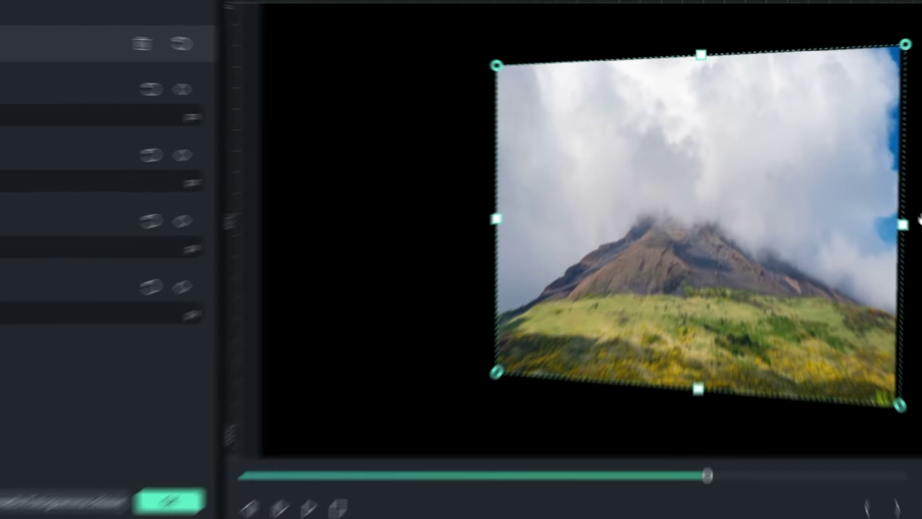
- Narrow the volcano clip's corner pin shape by moving its right, left and bottom edges
{"action": "left_click_drag", "start_coordinate": [920, 220], "coordinate": [827, 150]}
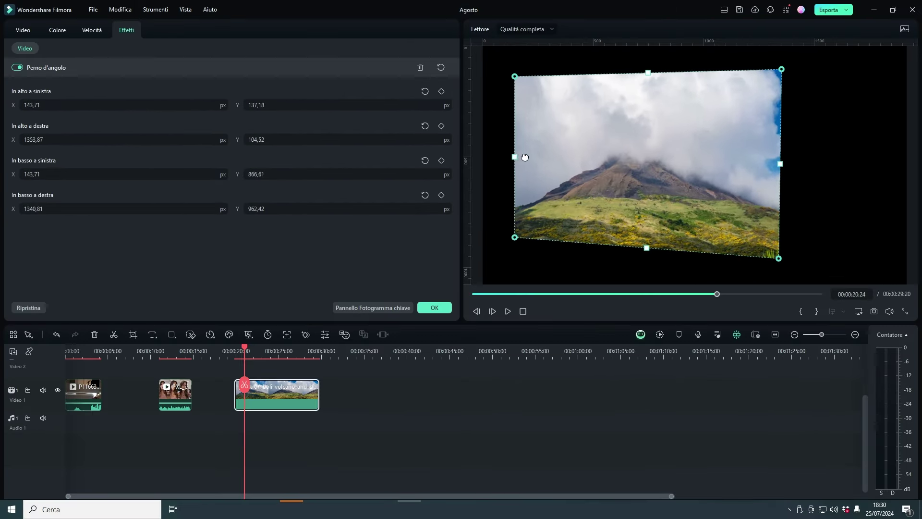
{"action": "left_click_drag", "start_coordinate": [523, 157], "coordinate": [573, 157]}
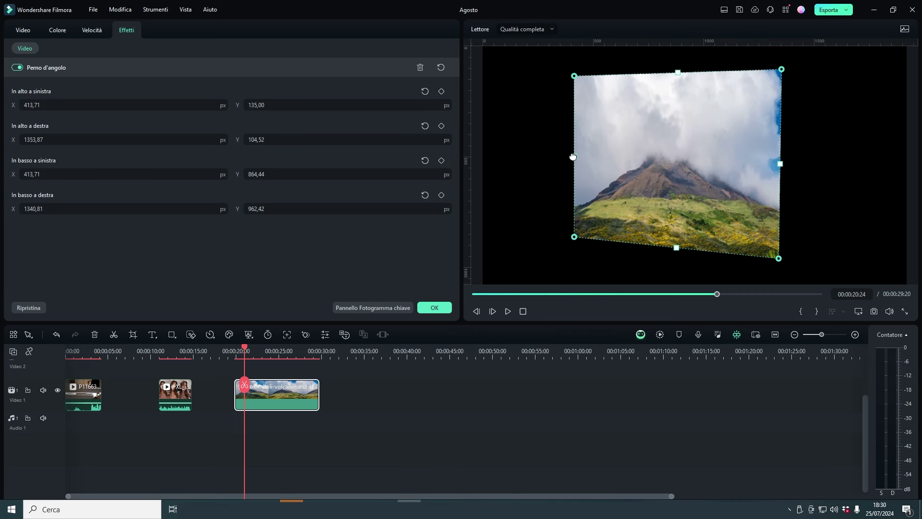
{"action": "mouse_move", "coordinate": [676, 248]}
{"action": "left_mouse_down"}
{"action": "mouse_move", "coordinate": [683, 176]}
{"action": "mouse_move", "coordinate": [667, 248]}
{"action": "mouse_move", "coordinate": [684, 240]}
{"action": "left_mouse_up"}
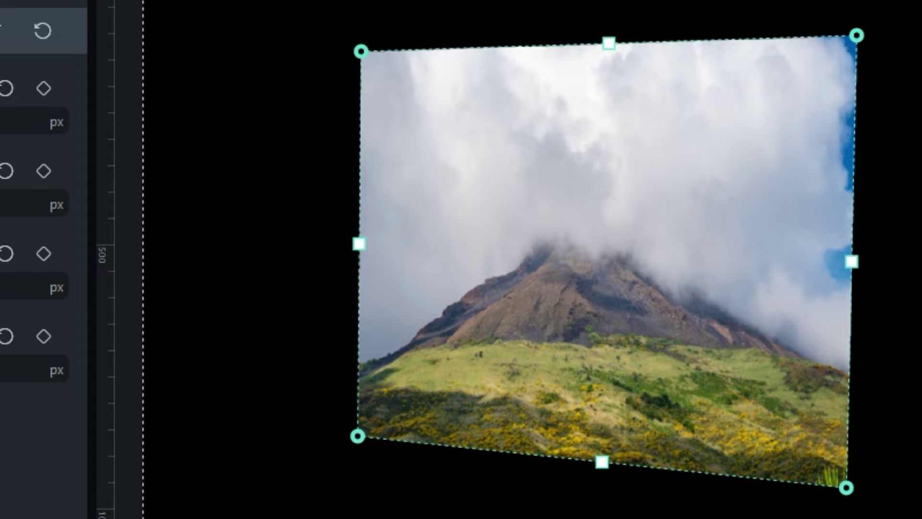
- Set the corner pin's X values to 380.71 (top-left), 1314.87 (top-right), 407.18 (bottom-left) and 1334.27 px (bottom-right), and confirm
{"action": "left_click_drag", "start_coordinate": [120, 105], "coordinate": [93, 105]}
{"action": "left_click_drag", "start_coordinate": [1, 122], "coordinate": [6, 122]}
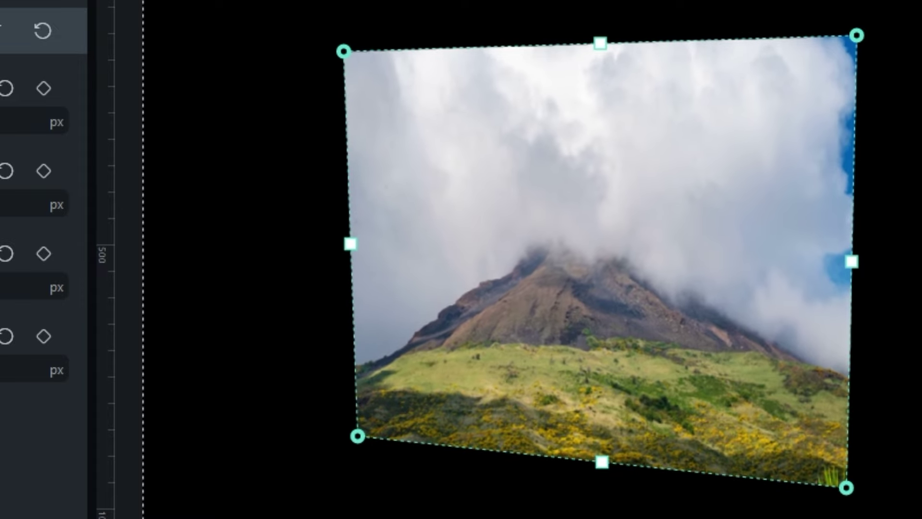
{"action": "left_click_drag", "start_coordinate": [1, 204], "coordinate": [24, 204]}
{"action": "left_click_drag", "start_coordinate": [124, 140], "coordinate": [99, 140]}
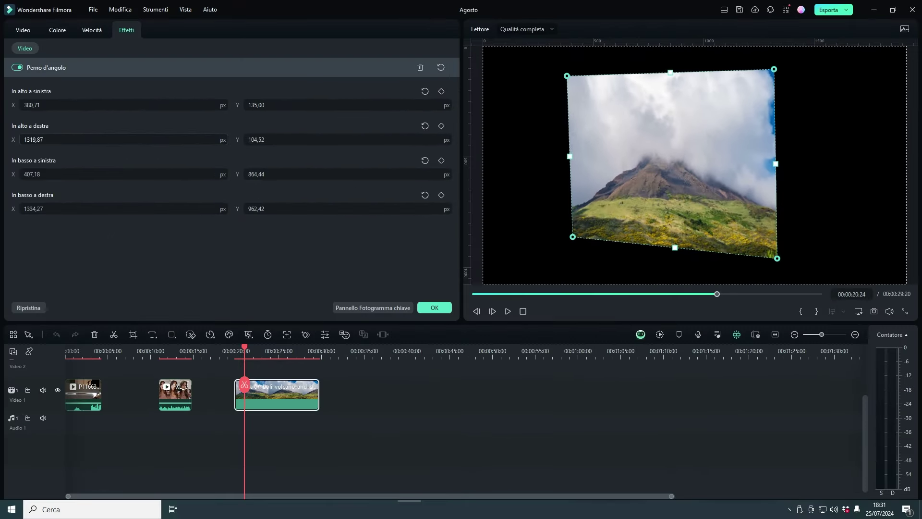
{"action": "left_click", "coordinate": [434, 307]}
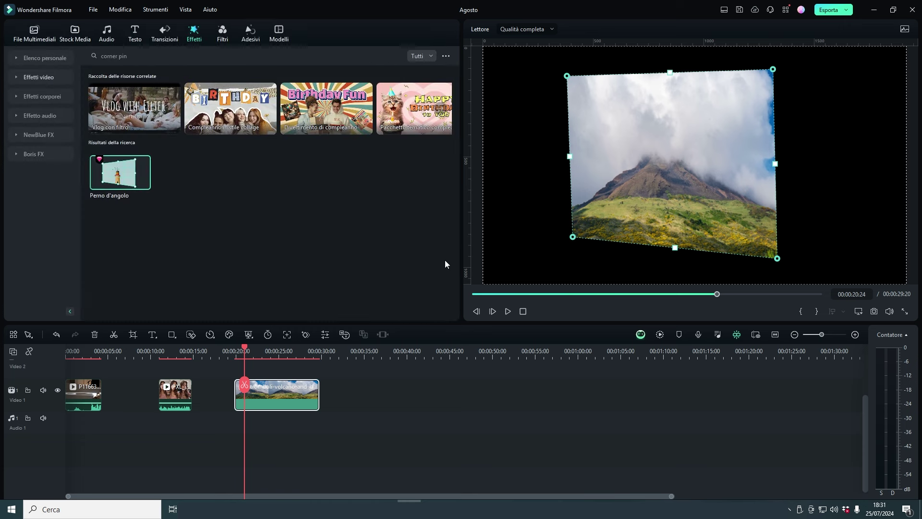
- Add the woman-looking-at-computer clip to Video 1 at about 38 s and move the volcano clip directly above it on Video 2
{"action": "left_click", "coordinate": [23, 36]}
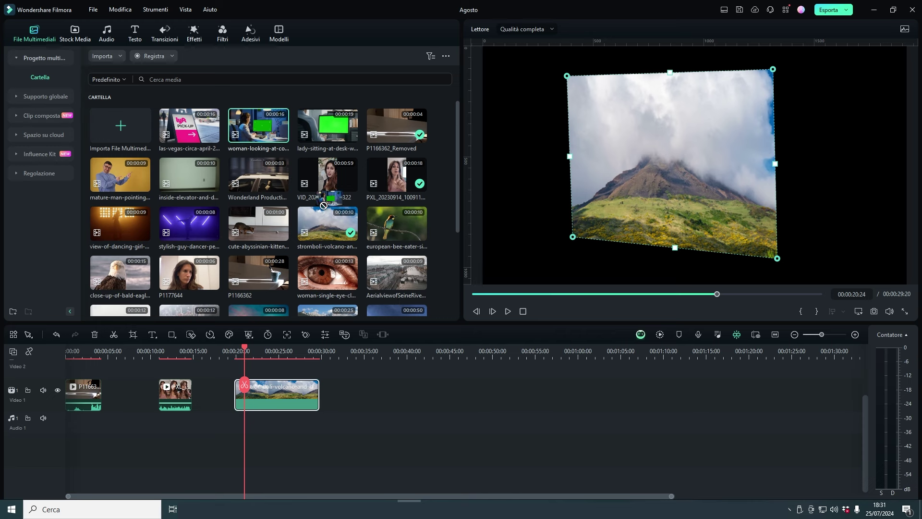
{"action": "left_click_drag", "start_coordinate": [258, 126], "coordinate": [389, 418]}
{"action": "left_click", "coordinate": [415, 364]}
{"action": "left_click_drag", "start_coordinate": [416, 355], "coordinate": [439, 365]}
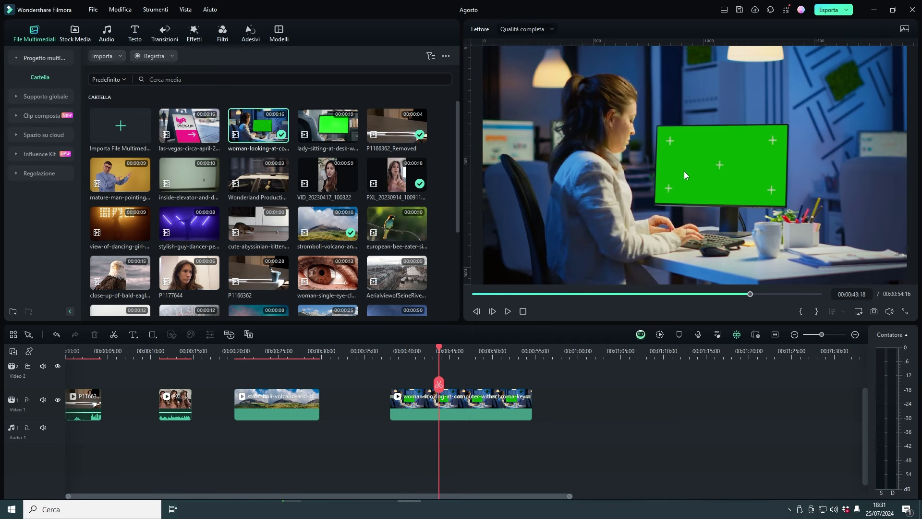
{"action": "left_click_drag", "start_coordinate": [436, 359], "coordinate": [405, 360]}
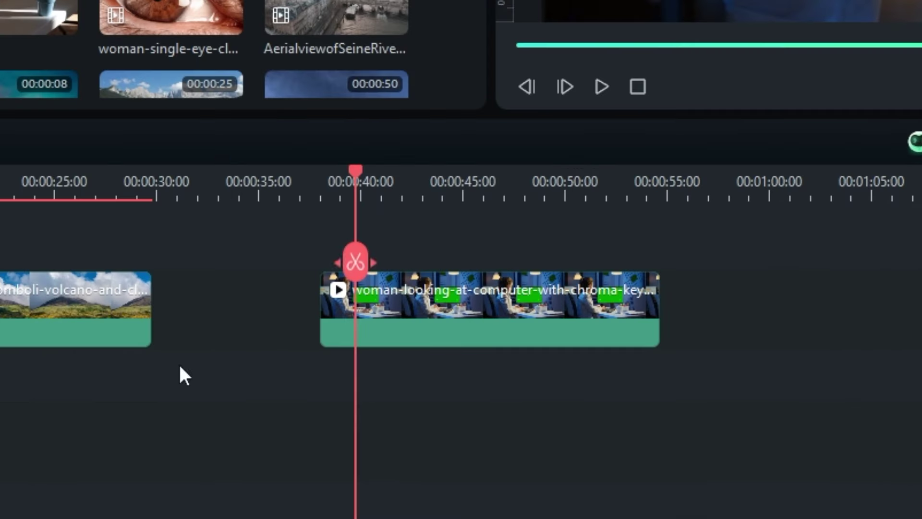
{"action": "left_click_drag", "start_coordinate": [67, 307], "coordinate": [450, 239]}
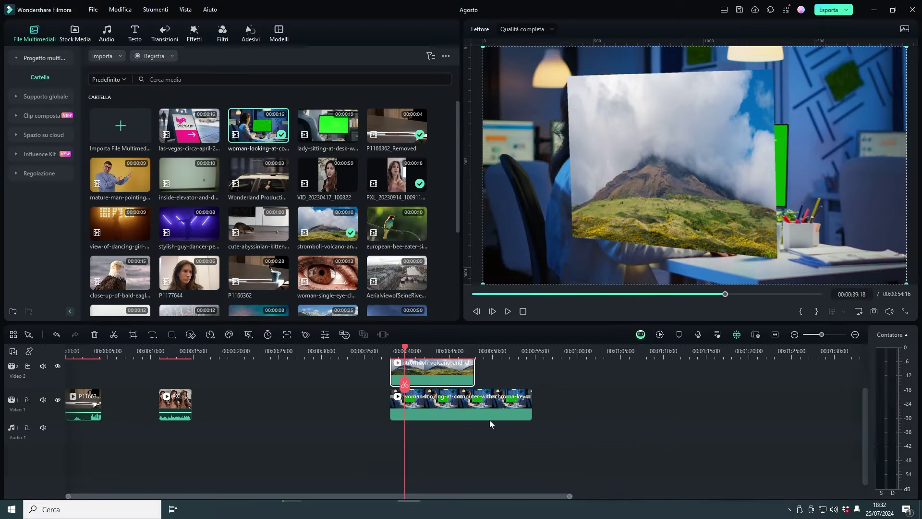
- Fit the volcano clip's corner pin to the green monitor, with corners at about (789, 363), (1382, 355), (780, 709) and (1370, 726) px
{"action": "double_click", "coordinate": [451, 376]}
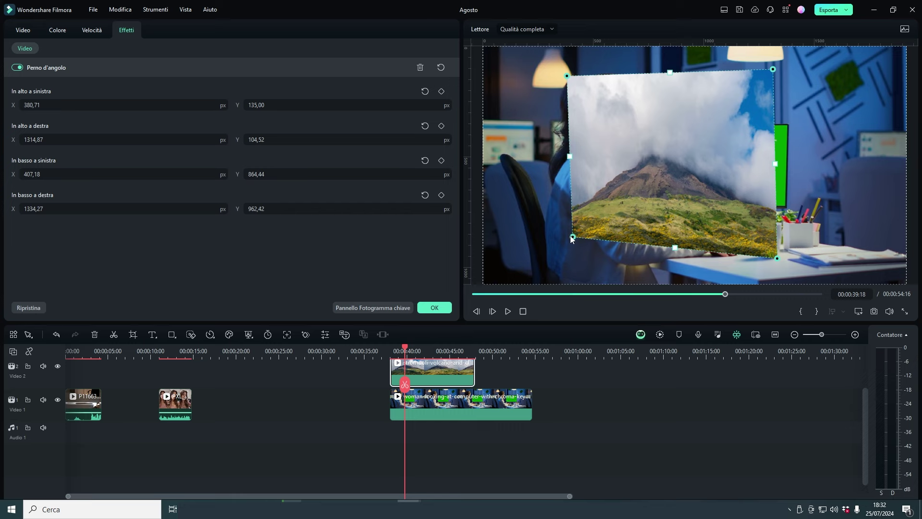
{"action": "left_click_drag", "start_coordinate": [573, 237], "coordinate": [659, 204]}
{"action": "left_click_drag", "start_coordinate": [569, 76], "coordinate": [663, 129]}
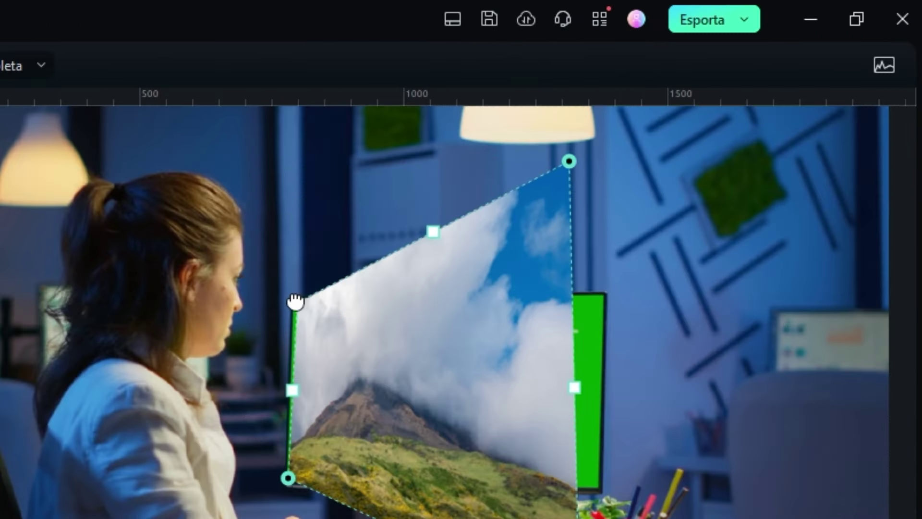
{"action": "left_click_drag", "start_coordinate": [569, 162], "coordinate": [605, 297]}
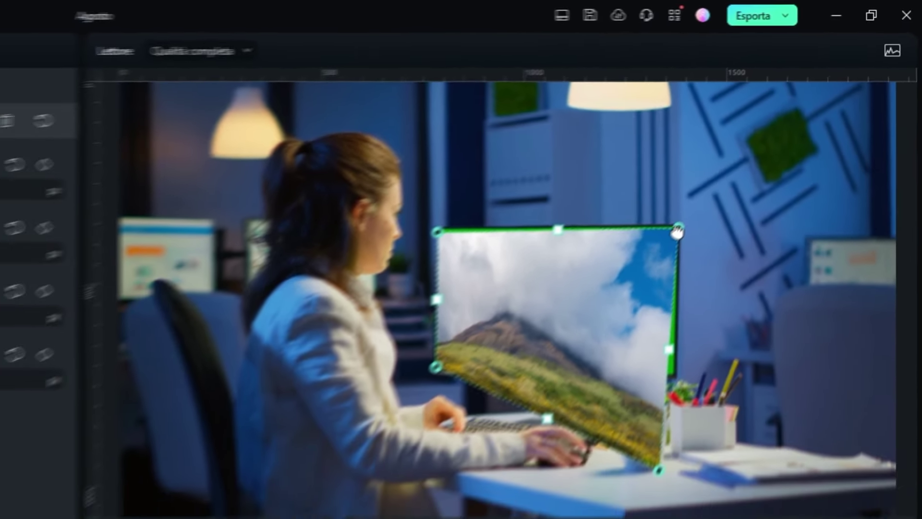
{"action": "left_click_drag", "start_coordinate": [658, 470], "coordinate": [672, 375]}
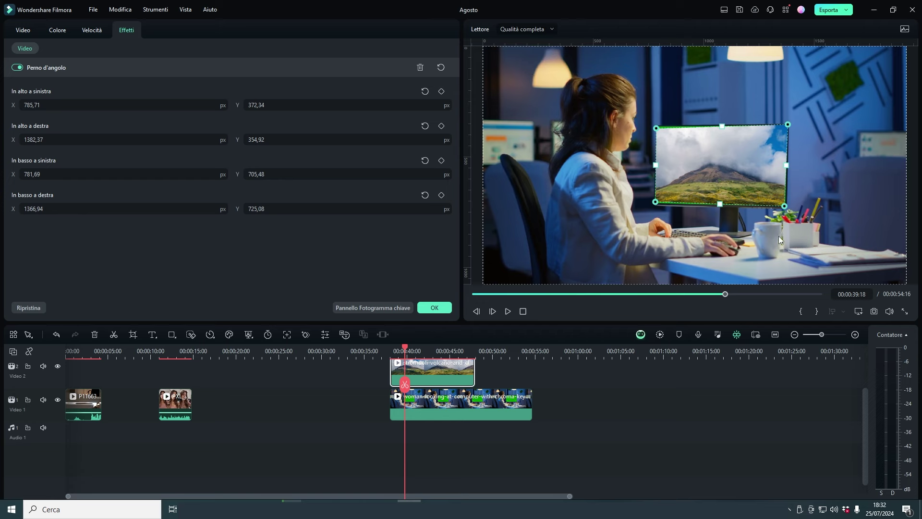
{"action": "right_click", "coordinate": [649, 238]}
{"action": "left_click", "coordinate": [669, 251]}
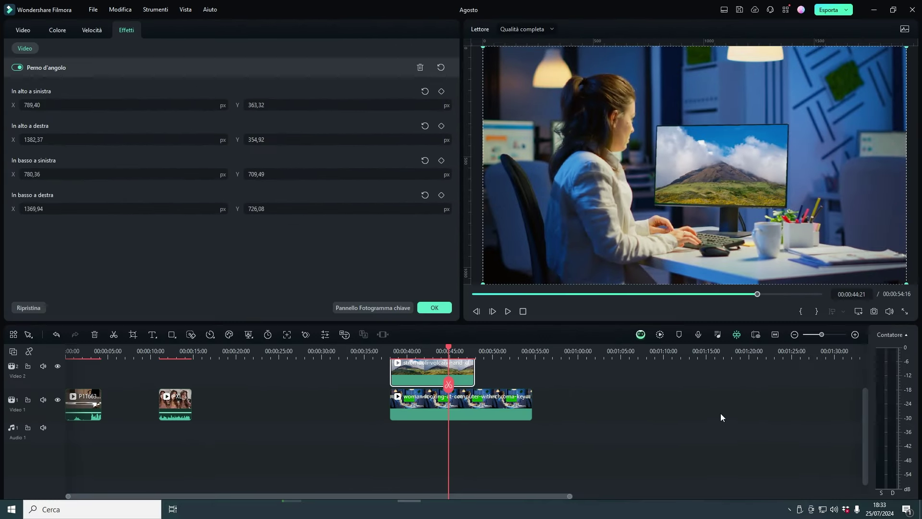
- Play back the monitor composite from the start of the stacked clips
{"action": "left_click", "coordinate": [666, 420]}
{"action": "left_click_drag", "start_coordinate": [426, 350], "coordinate": [390, 350]}
{"action": "key", "text": "space"}
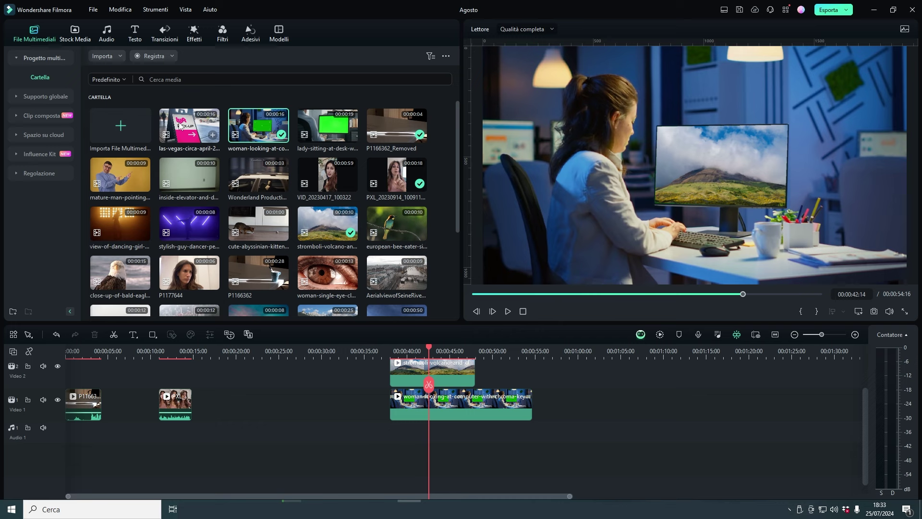
- Add the las-vegas Lyft sign clip to Video 1 at about 58 s and stack the mature-man-pointing clip above it on Video 2
{"action": "left_click_drag", "start_coordinate": [180, 126], "coordinate": [576, 408]}
{"action": "left_click", "coordinate": [579, 353]}
{"action": "left_click_drag", "start_coordinate": [579, 352], "coordinate": [600, 378]}
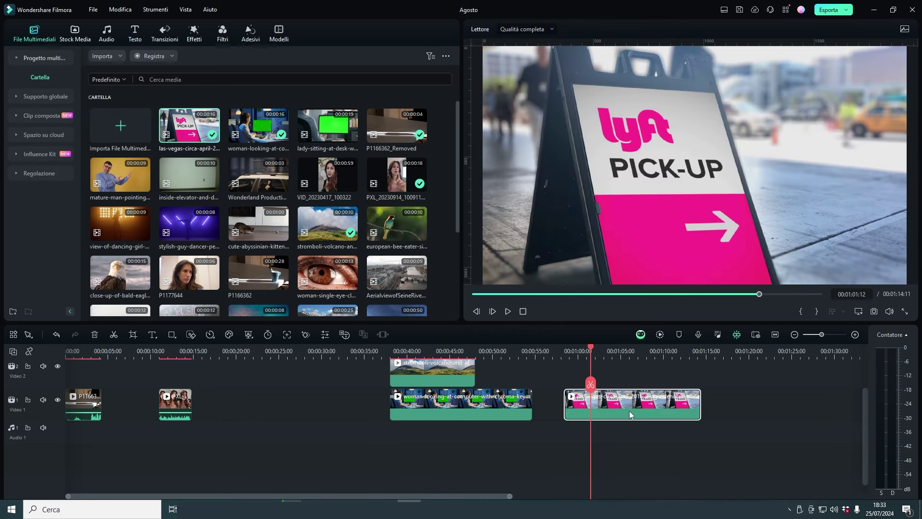
{"action": "left_click_drag", "start_coordinate": [553, 400], "coordinate": [609, 411]}
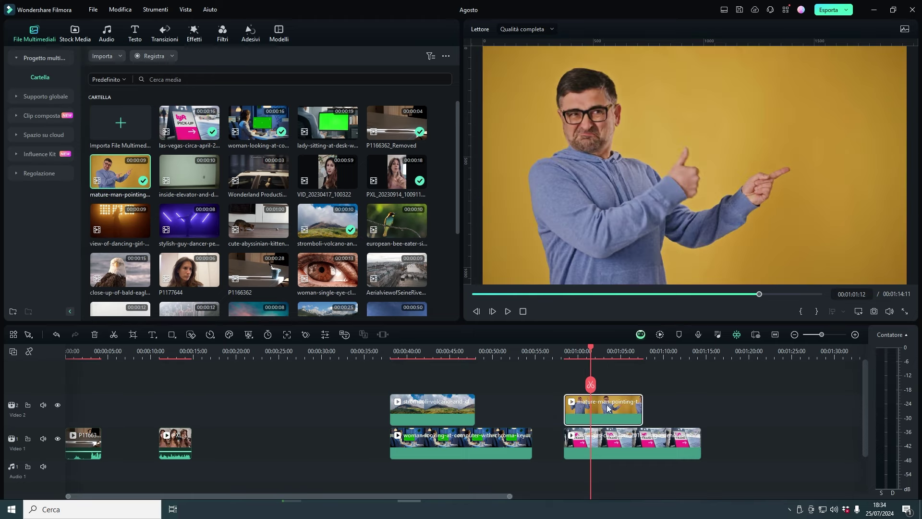
- Apply the Perno d'angolo effect to the mature-man-pointing clip and open its effect settings
{"action": "double_click", "coordinate": [615, 414]}
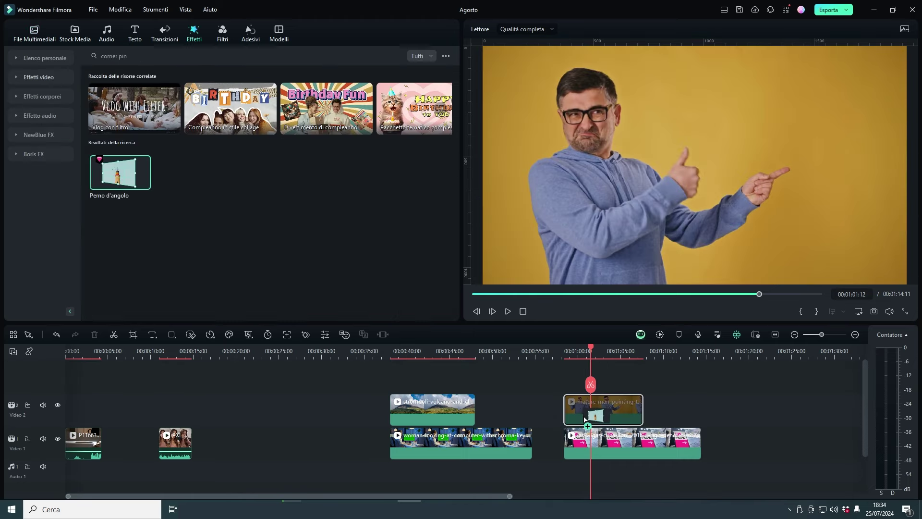
{"action": "double_click", "coordinate": [618, 420]}
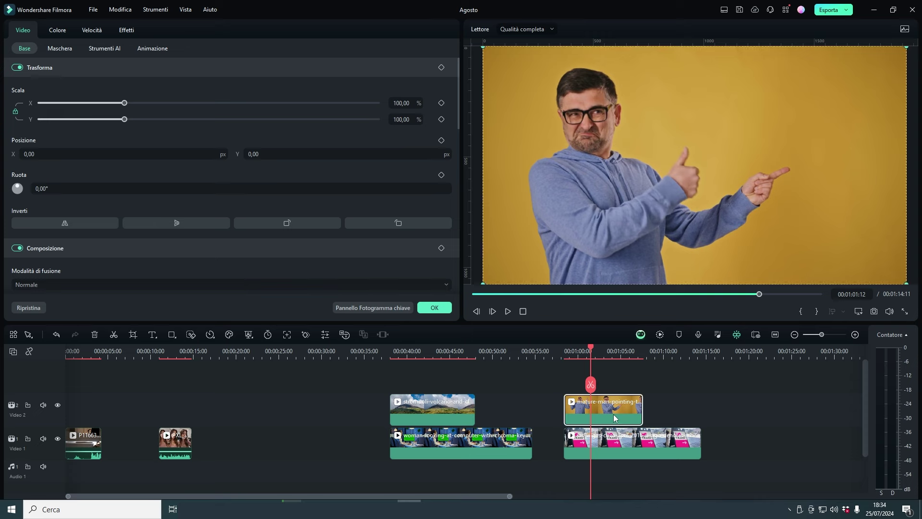
{"action": "left_click", "coordinate": [126, 32]}
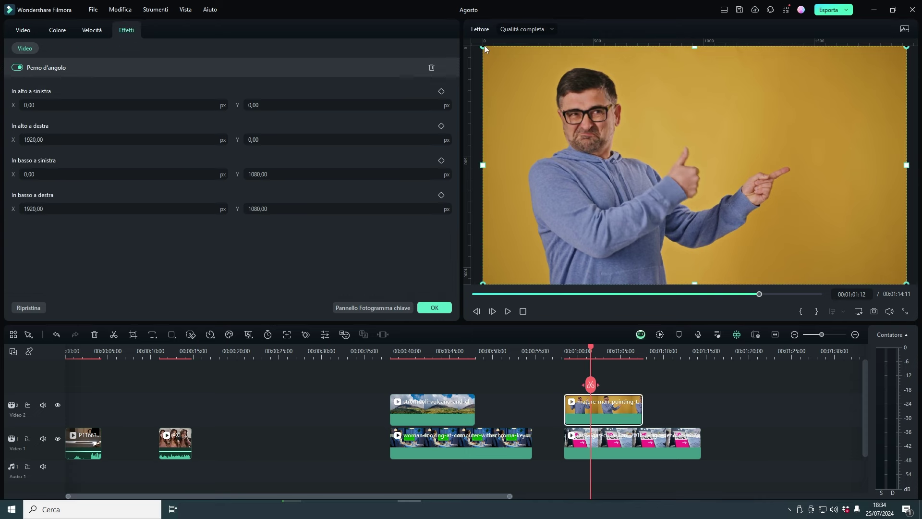
- Pin the man clip to the sign's upper panel, with corners at about (407, 172), (1049, 205), (505, 675) and (1188, 668) px
{"action": "left_click_drag", "start_coordinate": [485, 47], "coordinate": [576, 86]}
{"action": "left_click_drag", "start_coordinate": [484, 283], "coordinate": [594, 194]}
{"action": "left_click_drag", "start_coordinate": [905, 47], "coordinate": [688, 95]}
{"action": "left_click_drag", "start_coordinate": [366, 220], "coordinate": [428, 219]}
{"action": "left_click_drag", "start_coordinate": [863, 501], "coordinate": [582, 370]}
{"action": "left_click_drag", "start_coordinate": [257, 162], "coordinate": [251, 159]}
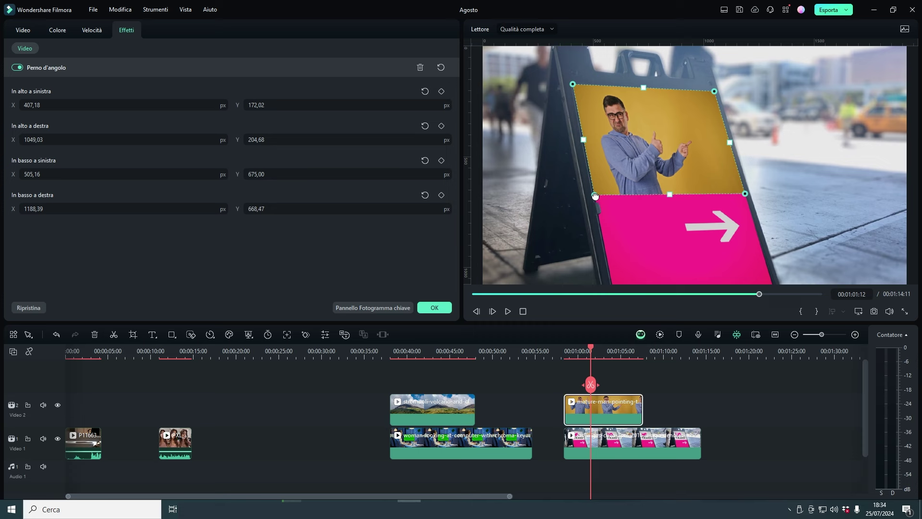
{"action": "left_click", "coordinate": [761, 425]}
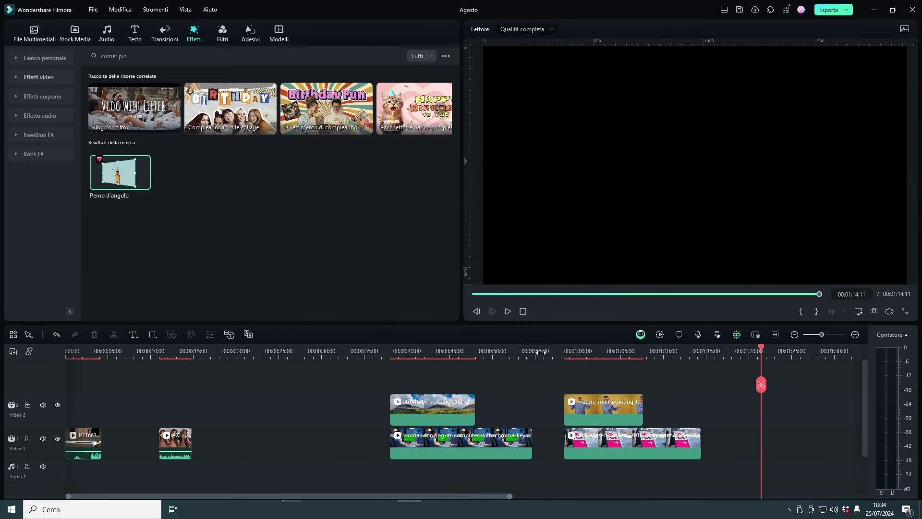
- Play back the sign composite from near its start to check how the pinned clip fits
{"action": "left_click", "coordinate": [567, 352]}
{"action": "key", "text": "space"}
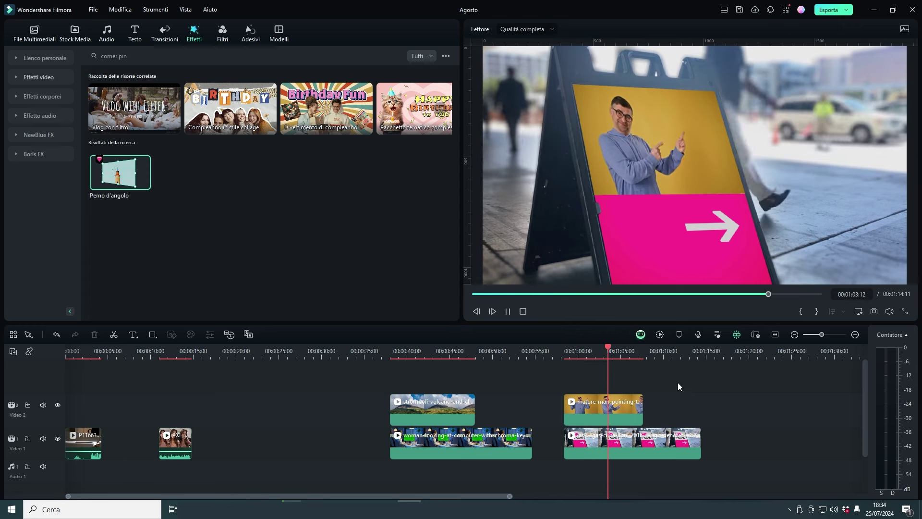
{"action": "key", "text": "space"}
{"action": "left_click", "coordinate": [572, 354]}
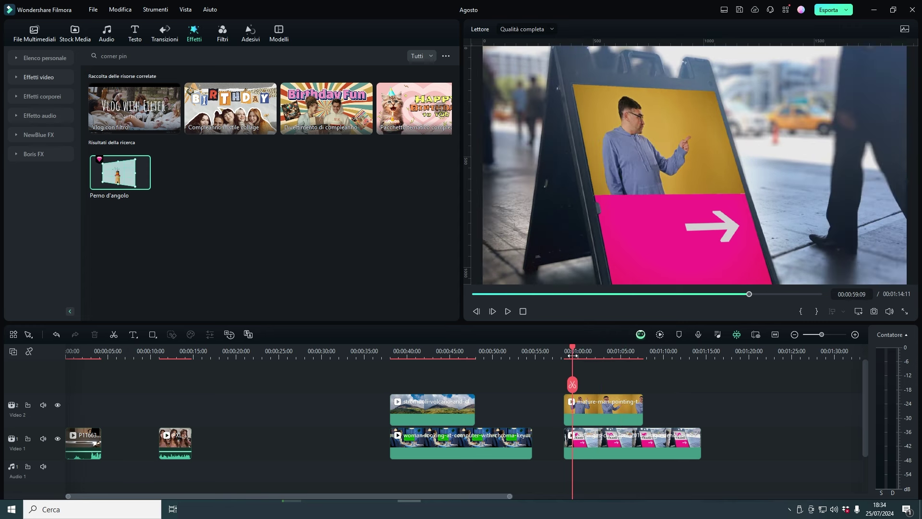
{"action": "key", "text": "space"}
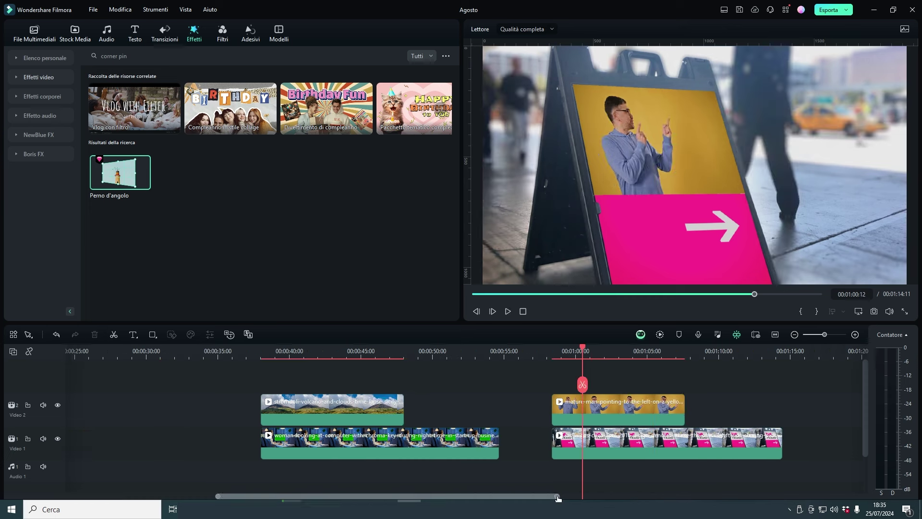
- Add the 3D TEXT title on a third video track above the second half of the mature-man-pointing clip
{"action": "left_click_drag", "start_coordinate": [558, 498], "coordinate": [594, 498]}
{"action": "left_click_drag", "start_coordinate": [584, 349], "coordinate": [589, 383]}
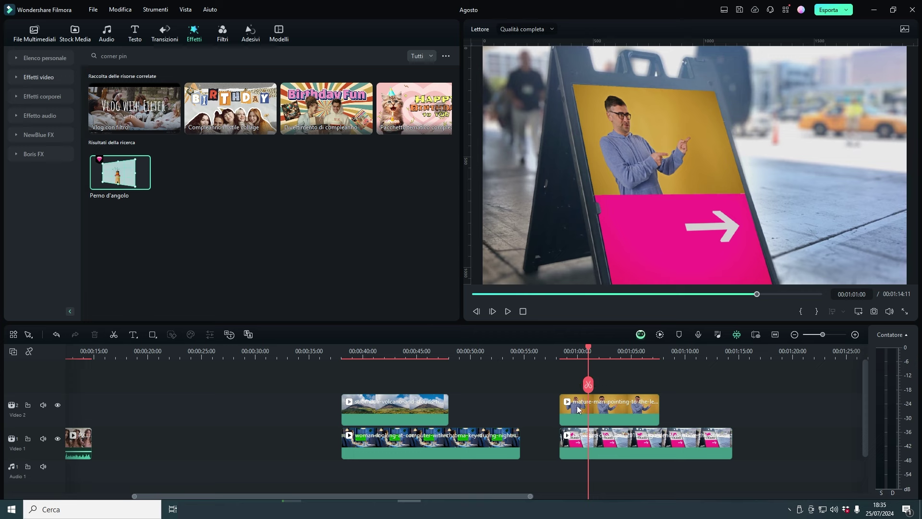
{"action": "left_click", "coordinate": [135, 35]}
{"action": "left_click_drag", "start_coordinate": [396, 106], "coordinate": [611, 376]}
{"action": "left_click", "coordinate": [631, 350]}
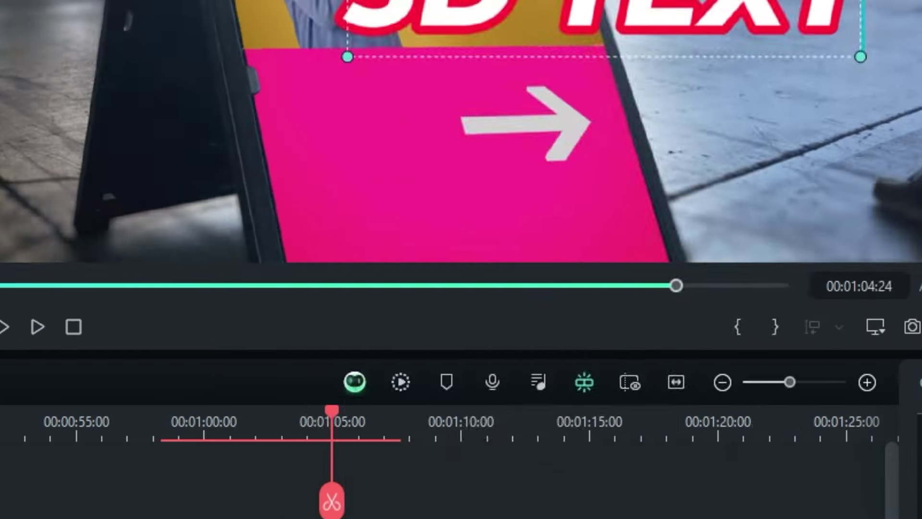
- Convert the 3D TEXT title into a compound clip named Clip composta 1
{"action": "right_click", "coordinate": [619, 401]}
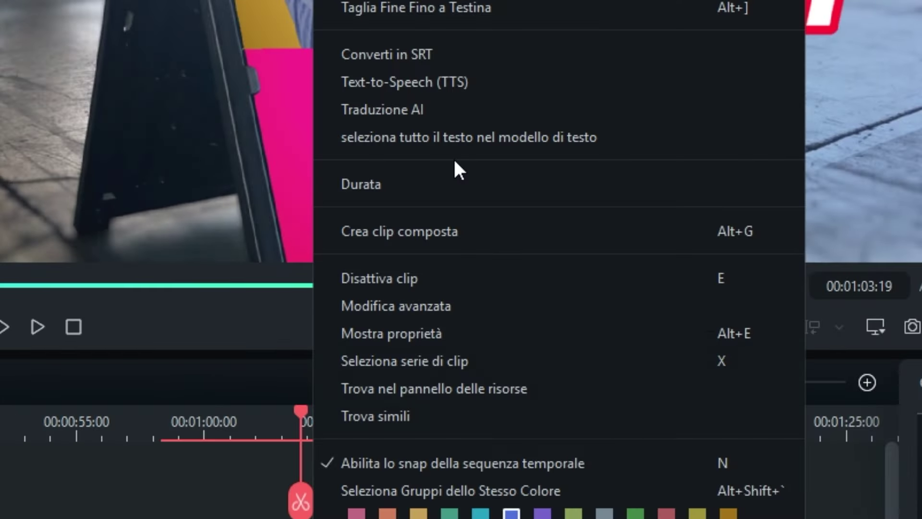
{"action": "left_click", "coordinate": [462, 231]}
{"action": "left_click", "coordinate": [34, 234]}
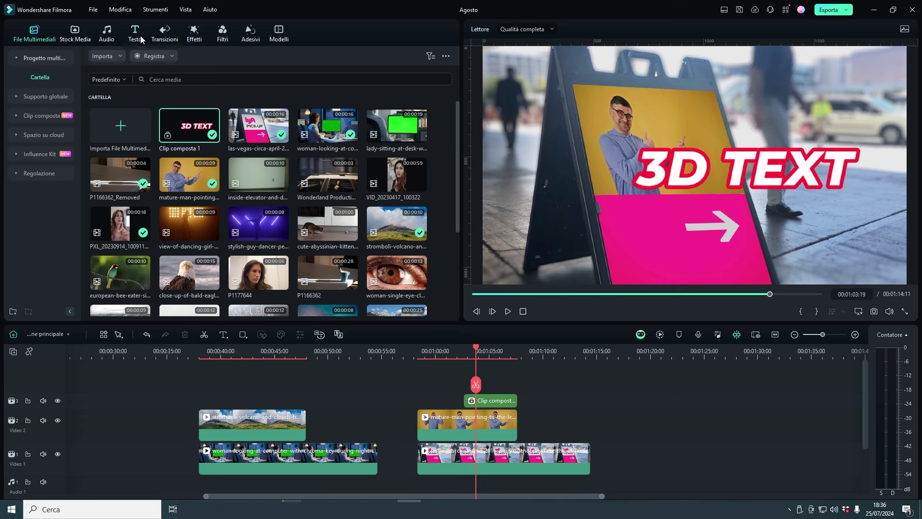
- Apply the Perno d'angolo effect to the 3D TEXT compound clip and open its effect settings
{"action": "left_click", "coordinate": [194, 34]}
{"action": "left_click_drag", "start_coordinate": [120, 171], "coordinate": [474, 403]}
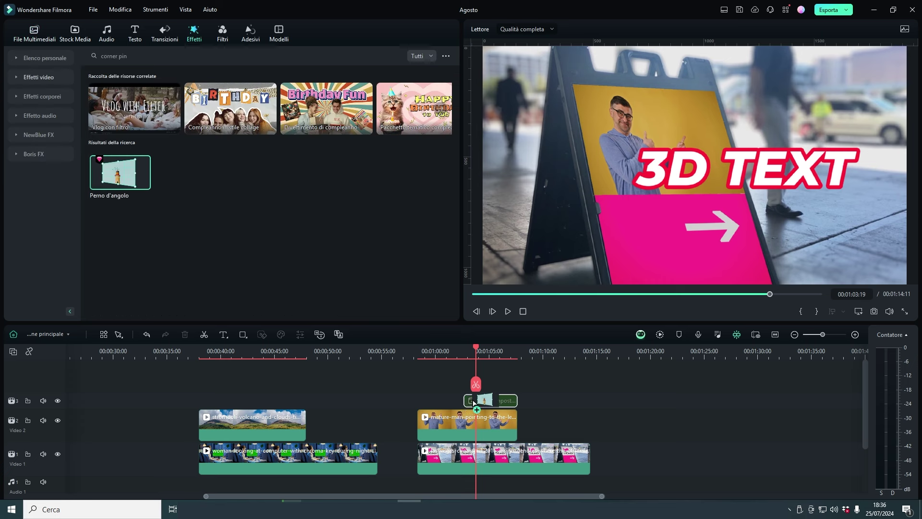
{"action": "left_click", "coordinate": [484, 400]}
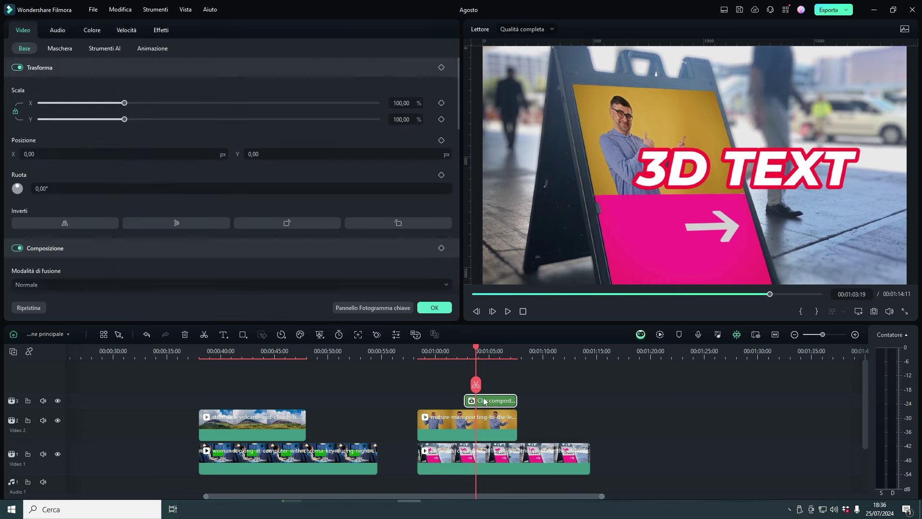
{"action": "left_click", "coordinate": [160, 31]}
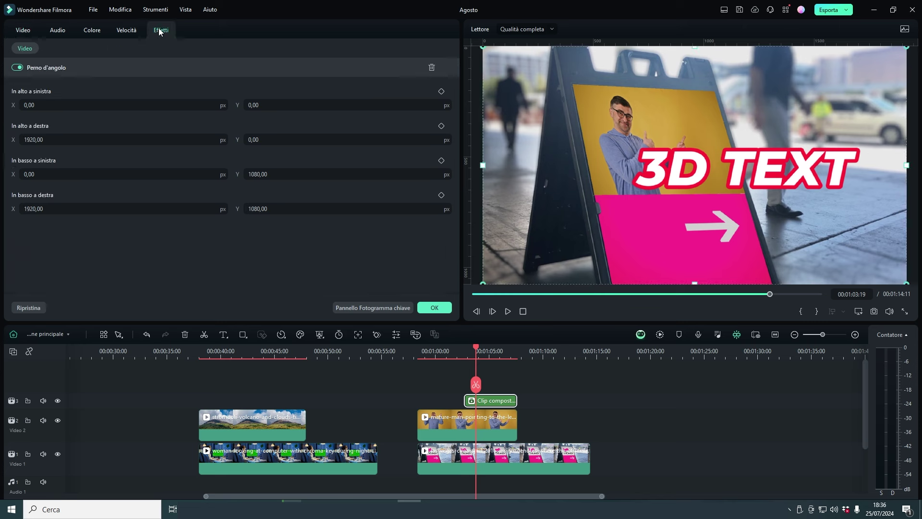
{"action": "left_click", "coordinate": [124, 31]}
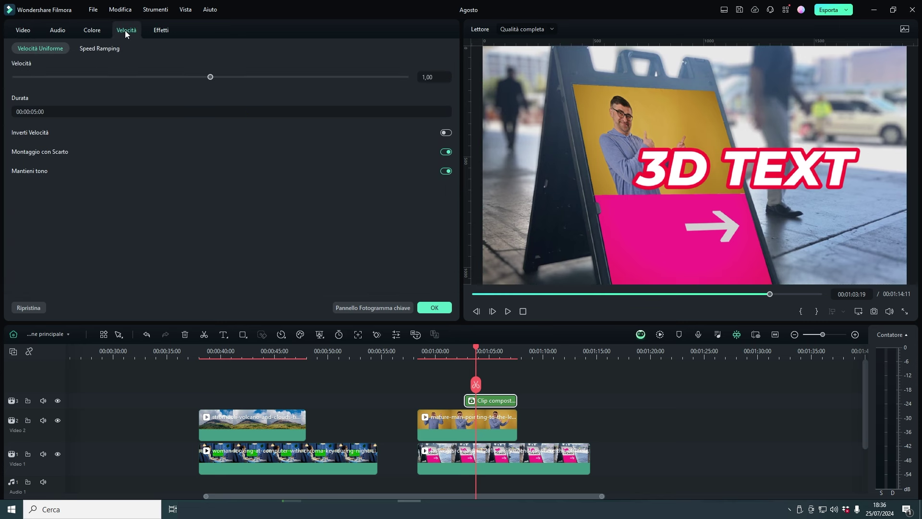
{"action": "left_click", "coordinate": [159, 32]}
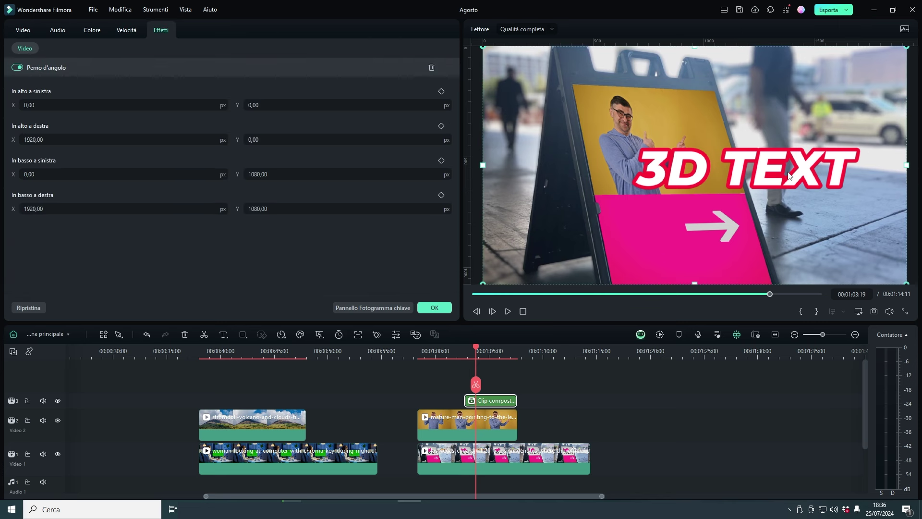
- Pin the 3D TEXT title's upper-left corner at X 860,56, Y 80,56 and its lower-left corner at X 971,13, Y 866,61 px
{"action": "left_click_drag", "start_coordinate": [48, 105], "coordinate": [116, 104]}
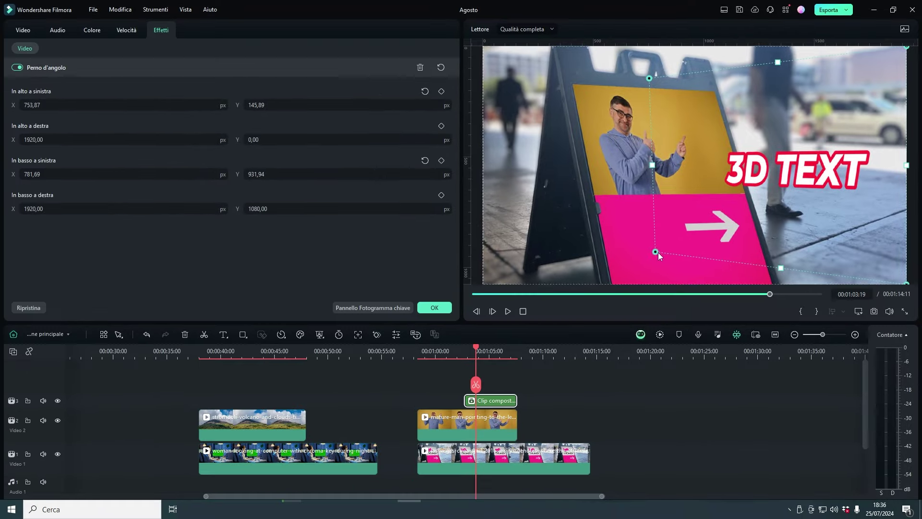
{"action": "left_click_drag", "start_coordinate": [655, 252], "coordinate": [696, 238]}
{"action": "left_click_drag", "start_coordinate": [648, 79], "coordinate": [673, 65]}
{"action": "left_click_drag", "start_coordinate": [697, 240], "coordinate": [696, 239]}
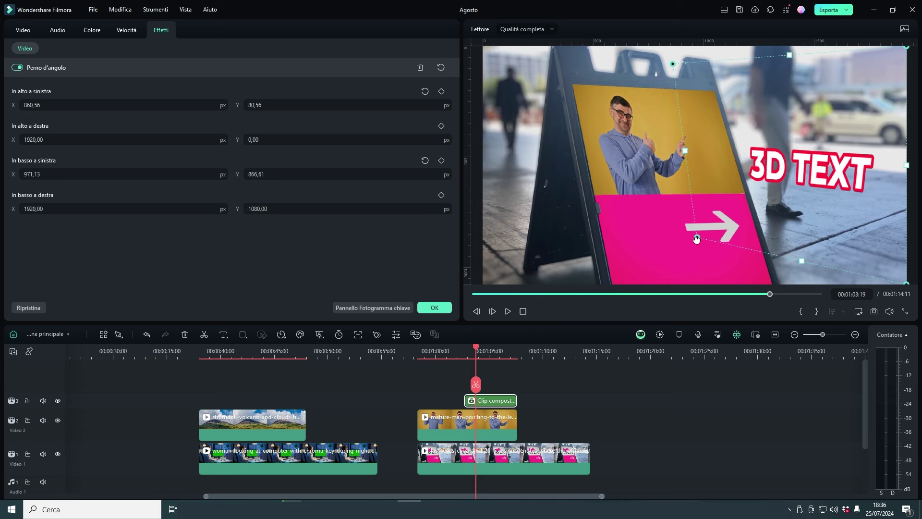
- Extend Clip composta 1 over the whole mature-man-pointing clip and add keyframes for all four corners at 00:00:59:23
{"action": "left_click_drag", "start_coordinate": [495, 346], "coordinate": [511, 350]}
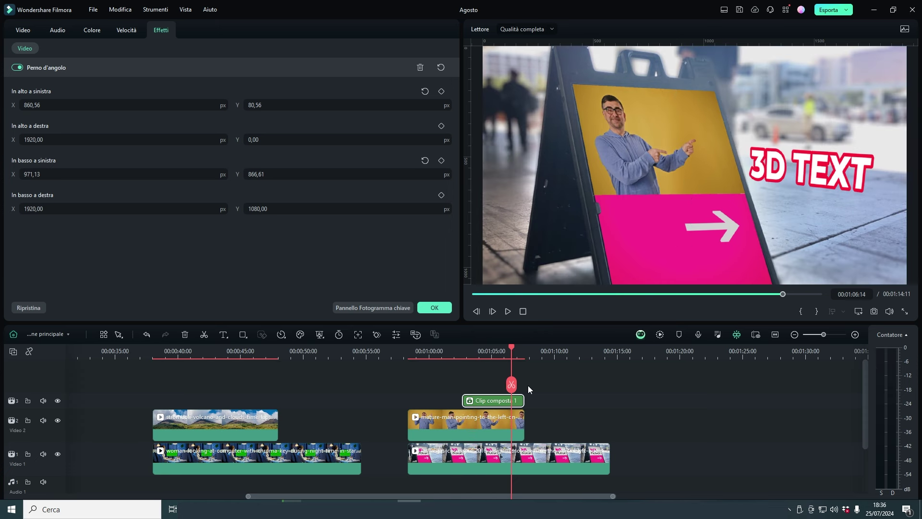
{"action": "left_click_drag", "start_coordinate": [523, 401], "coordinate": [576, 427]}
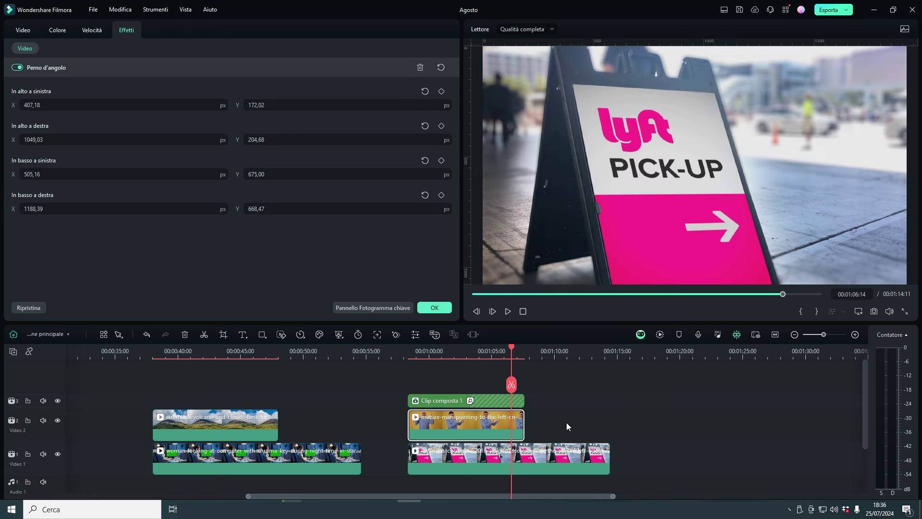
{"action": "left_click", "coordinate": [427, 350]}
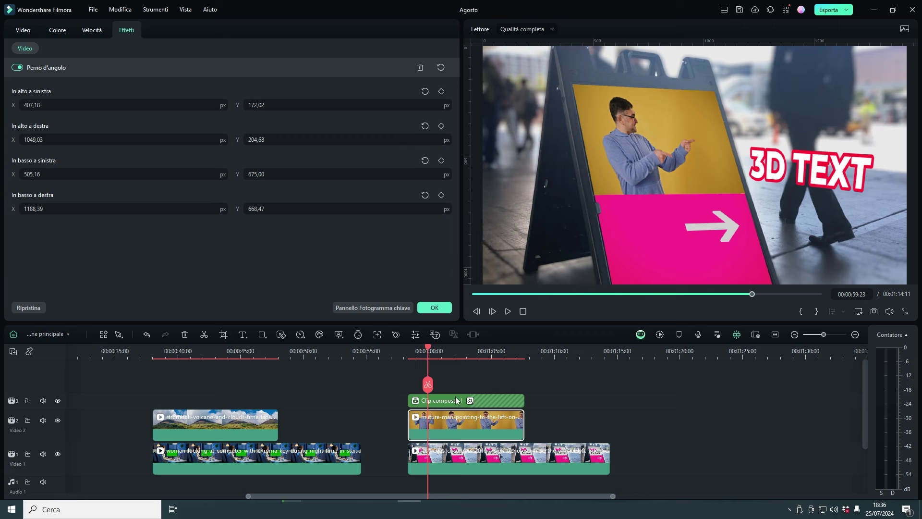
{"action": "left_click", "coordinate": [438, 402]}
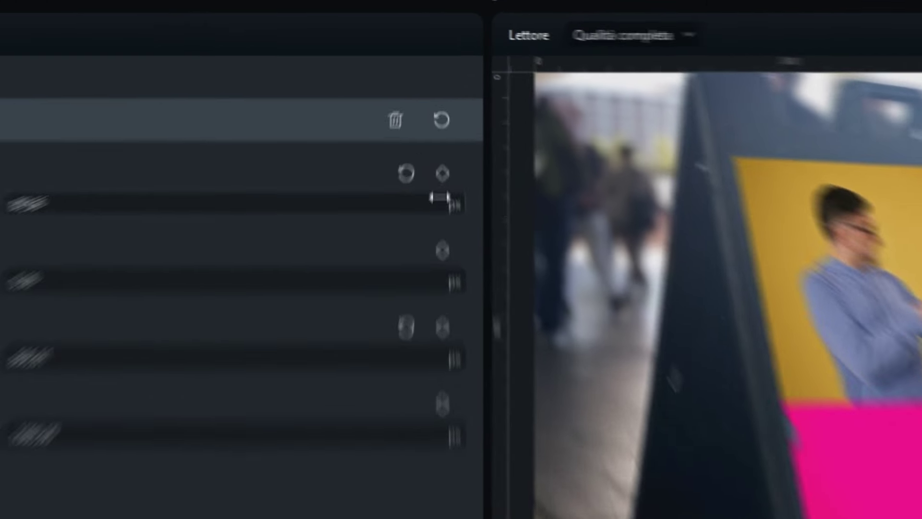
{"action": "left_click", "coordinate": [441, 91]}
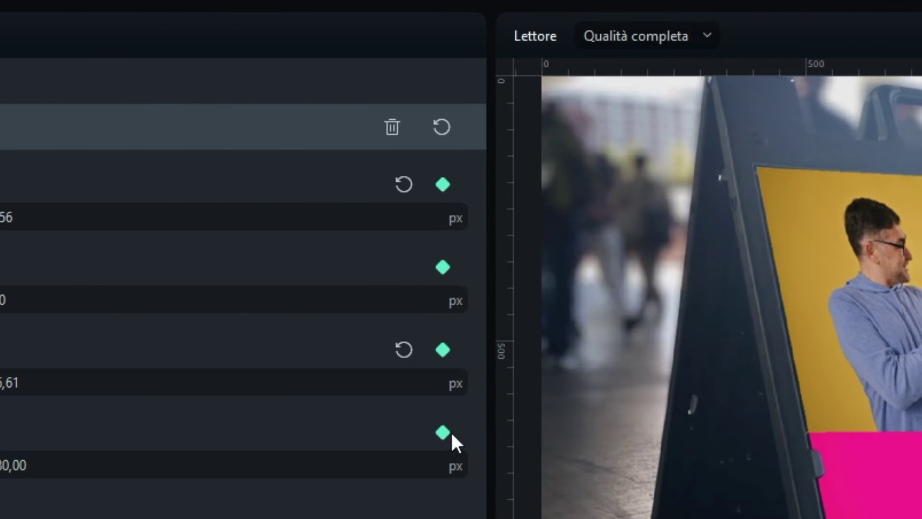
- Keyframe all corners at 00:01:02:17, moving upper-left to 769,56/221,56, upper-right to 1917,00/-558,00 and lower-left to 865,13/1130,61 px
{"action": "key", "text": "space"}
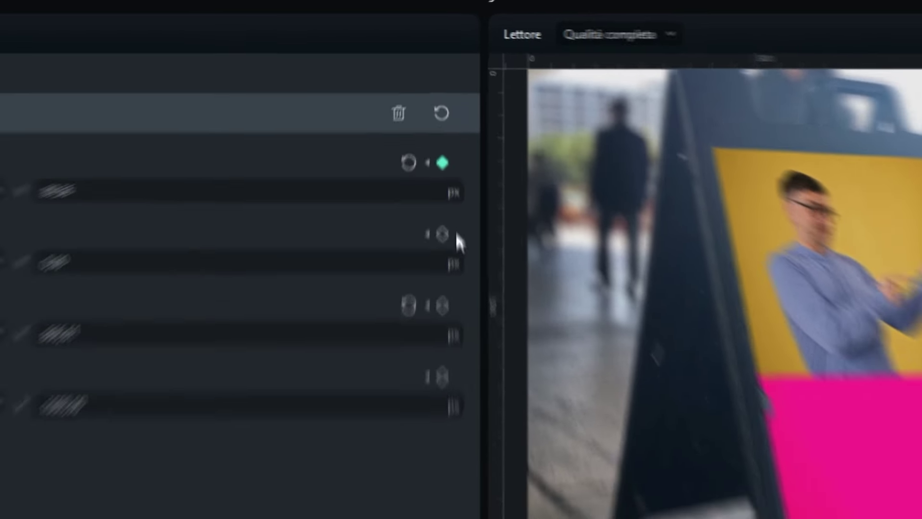
{"action": "left_click", "coordinate": [442, 267]}
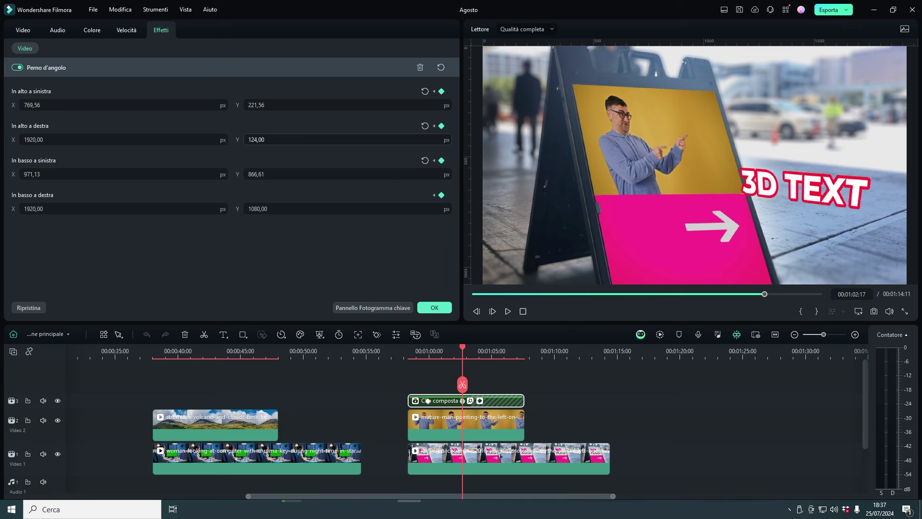
{"action": "left_click_drag", "start_coordinate": [407, 139], "coordinate": [80, 139]}
{"action": "left_click_drag", "start_coordinate": [174, 140], "coordinate": [173, 156]}
{"action": "left_click_drag", "start_coordinate": [279, 176], "coordinate": [96, 176]}
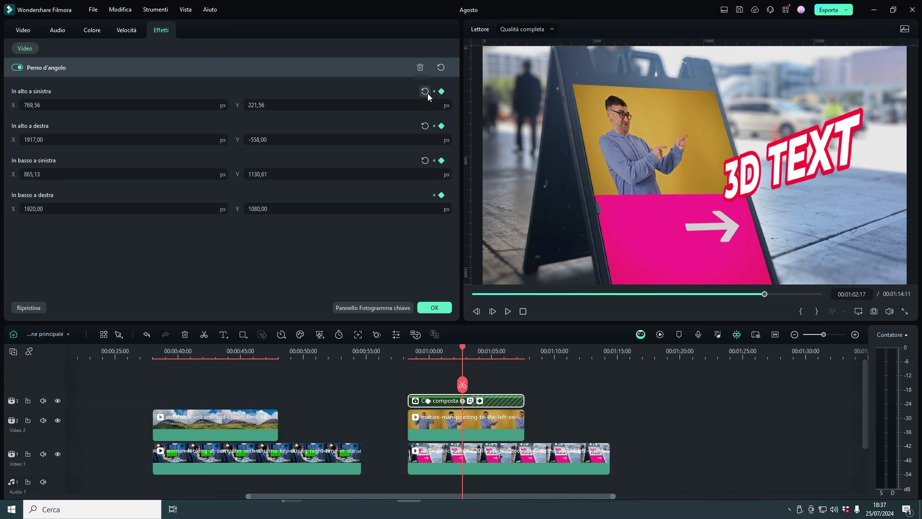
- Reset the upper-left, upper-right and lower-left corners to their default positions at 00:01:02:17 and scrub through the title animation
{"action": "left_click", "coordinate": [425, 92]}
{"action": "left_click", "coordinate": [425, 126]}
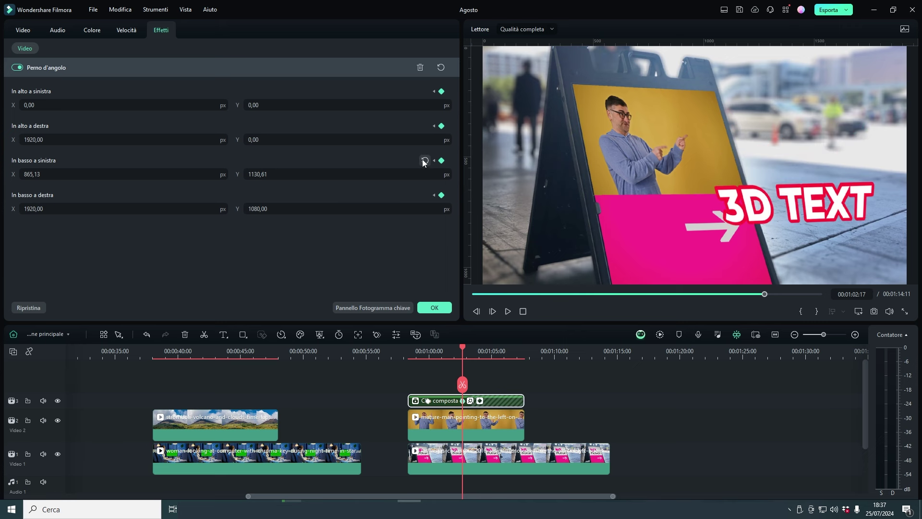
{"action": "left_click", "coordinate": [424, 161]}
{"action": "left_click_drag", "start_coordinate": [463, 350], "coordinate": [427, 353]}
{"action": "mouse_move", "coordinate": [436, 356]}
{"action": "left_mouse_down"}
{"action": "mouse_move", "coordinate": [465, 359]}
{"action": "mouse_move", "coordinate": [449, 362]}
{"action": "left_mouse_up"}
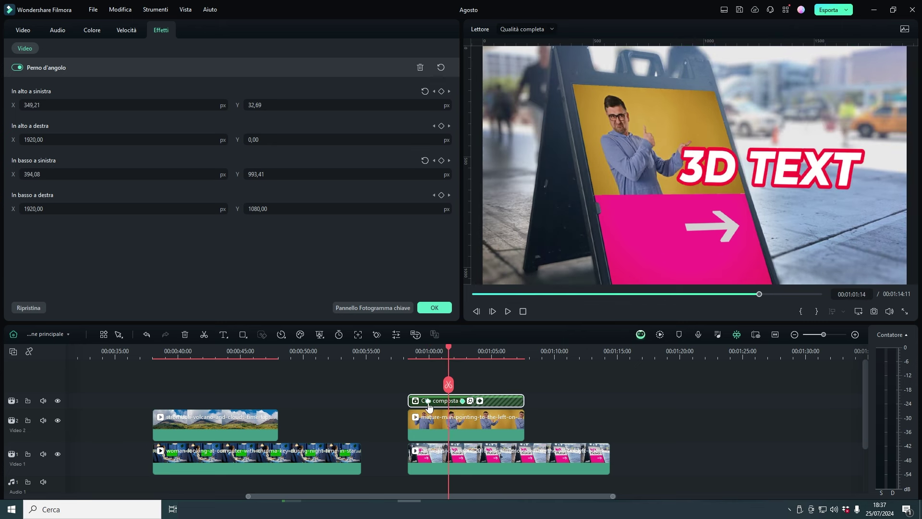
- Reorder the title's keyframes, placing the undistorted one at 00:00:58:23 near the clip's start and the perspective one after it
{"action": "left_click", "coordinate": [428, 402]}
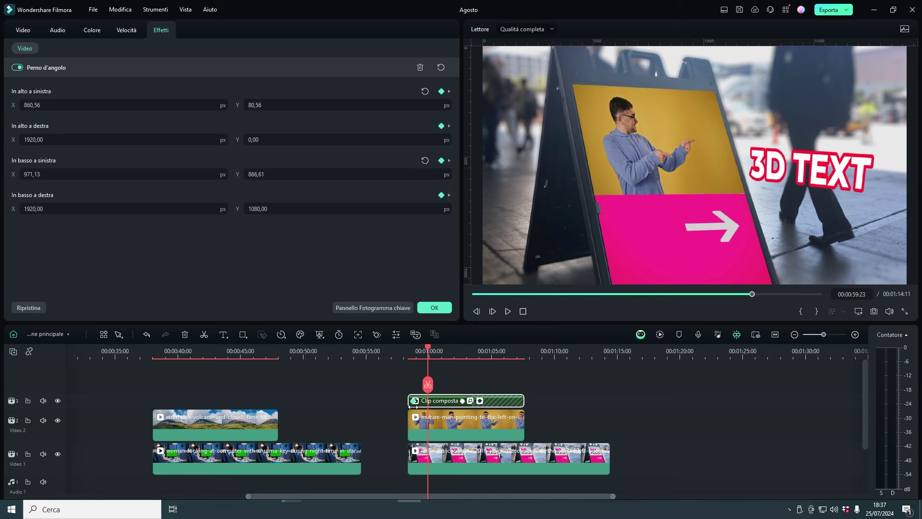
{"action": "left_click", "coordinate": [448, 401]}
{"action": "left_click", "coordinate": [462, 401]}
{"action": "left_click", "coordinate": [415, 401]}
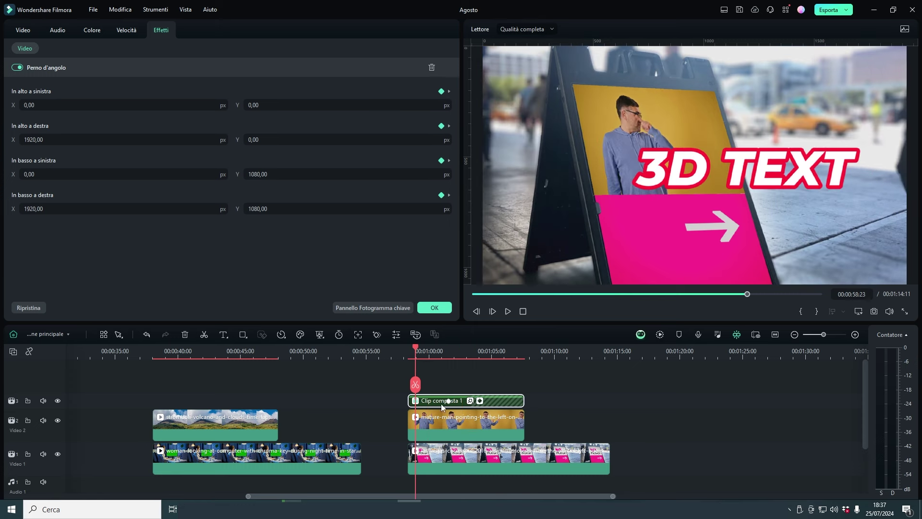
- Play back the title animation from its start and retime the perspective keyframe to 00:01:01:22
{"action": "left_click", "coordinate": [448, 400]}
{"action": "left_click_drag", "start_coordinate": [447, 357], "coordinate": [414, 363]}
{"action": "key", "text": "space"}
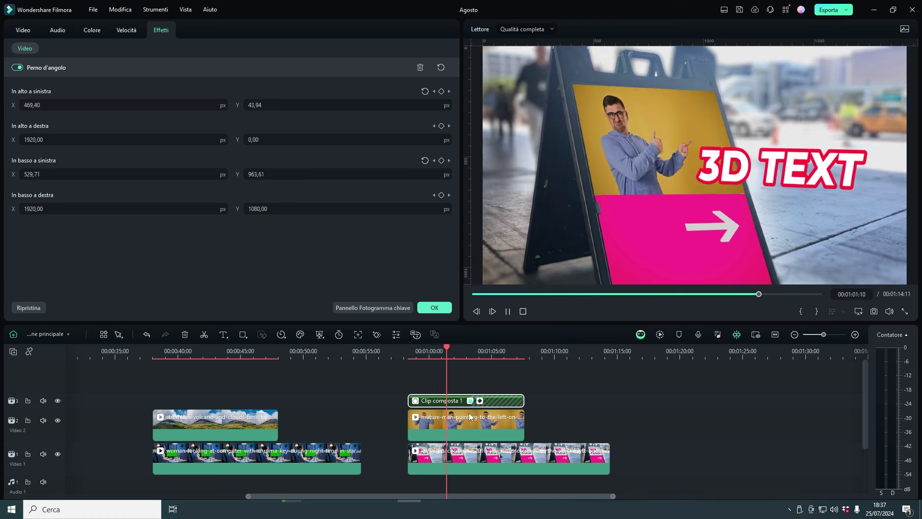
{"action": "key", "text": "space"}
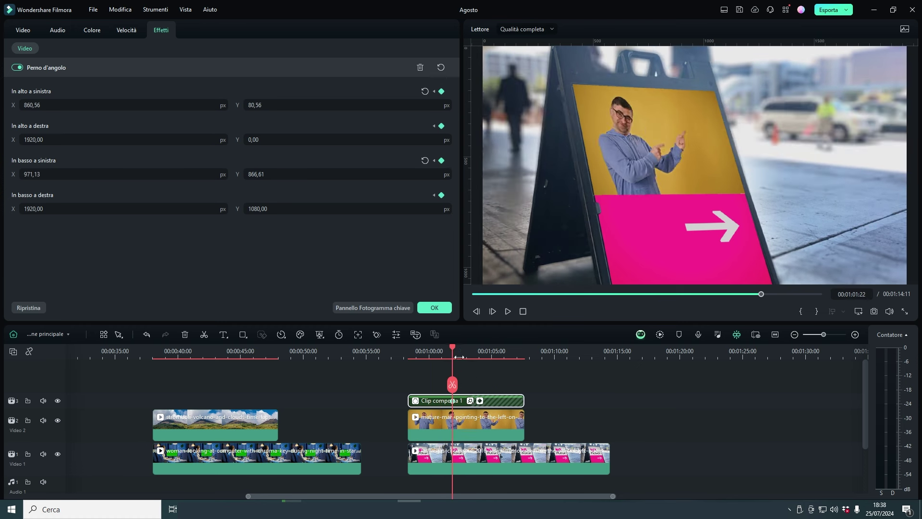
{"action": "left_click", "coordinate": [453, 401]}
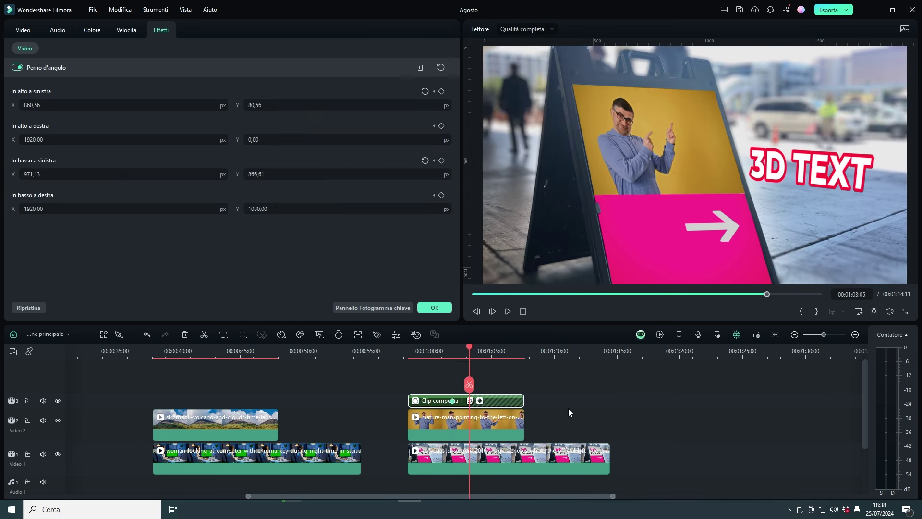